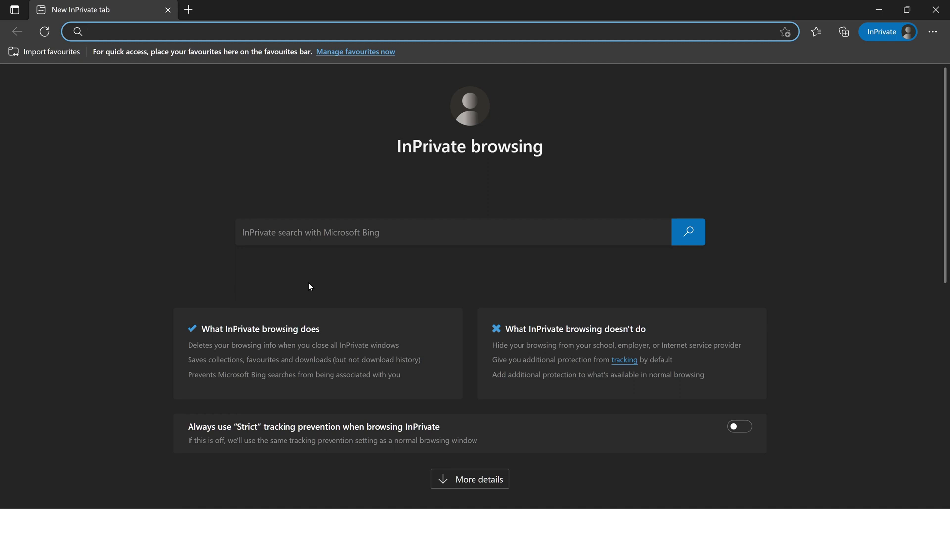
# Load library.gorangrooves.com from the address bar and scroll to the Handy Drums product grid.
pyautogui.write('li')
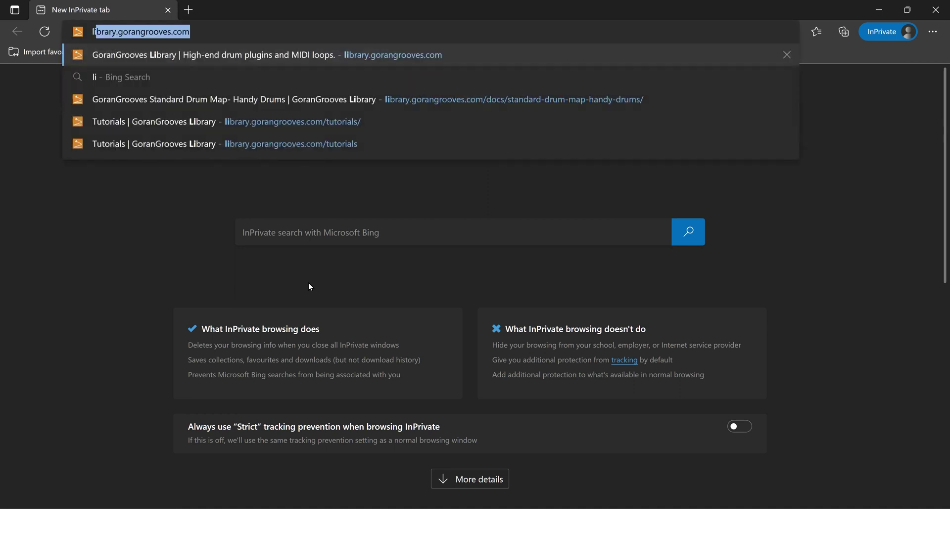
pyautogui.press('Return')
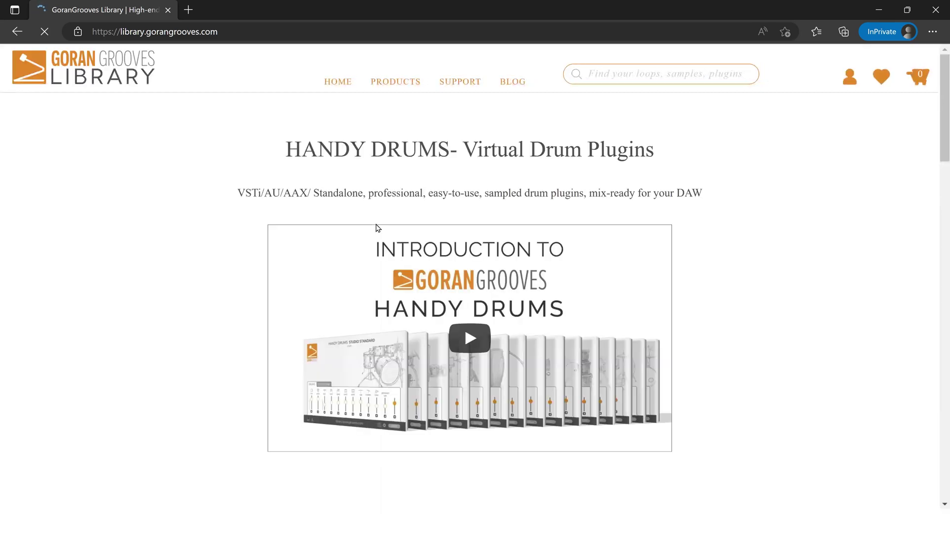
pyautogui.scroll(-12, 509, 201)
pyautogui.scroll(-11, 509, 203)
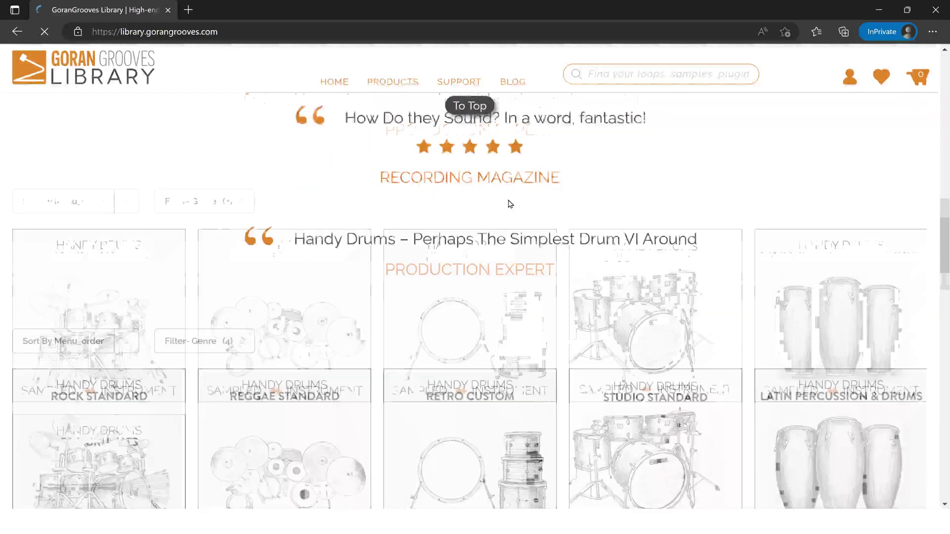
pyautogui.scroll(3, 541, 343)
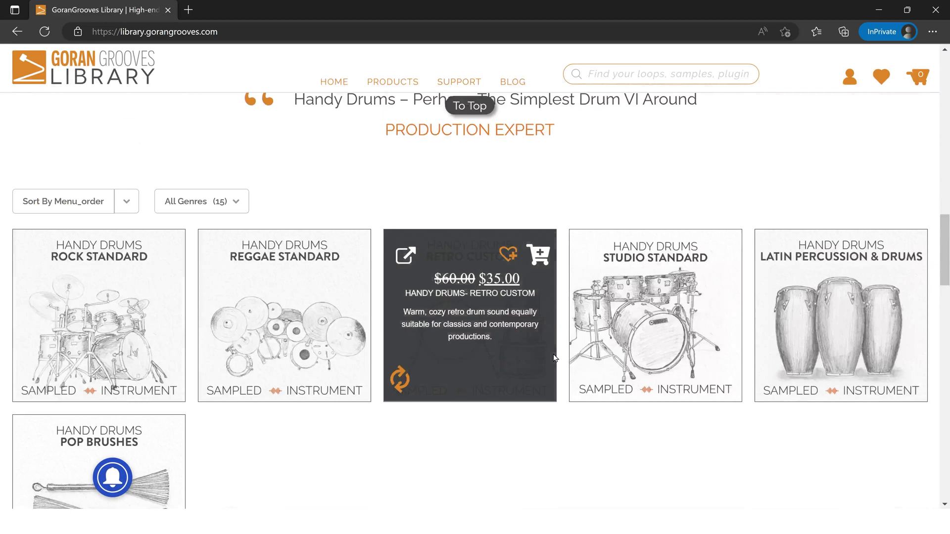
# Add the Handy Drums Retro Custom FREE TRIAL to the cart and view the $0.00 mini cart.
pyautogui.click(459, 294)
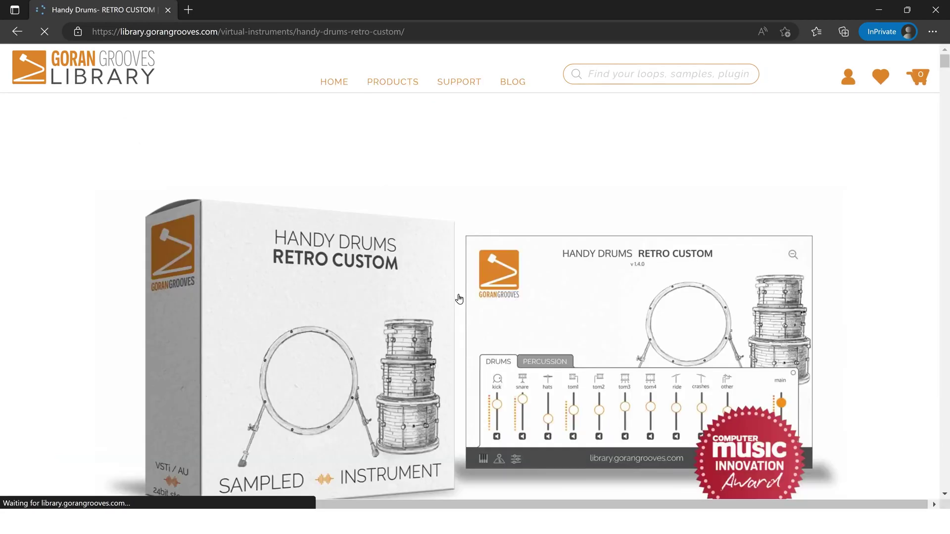
pyautogui.scroll(-2, 460, 297)
pyautogui.scroll(-4, 459, 296)
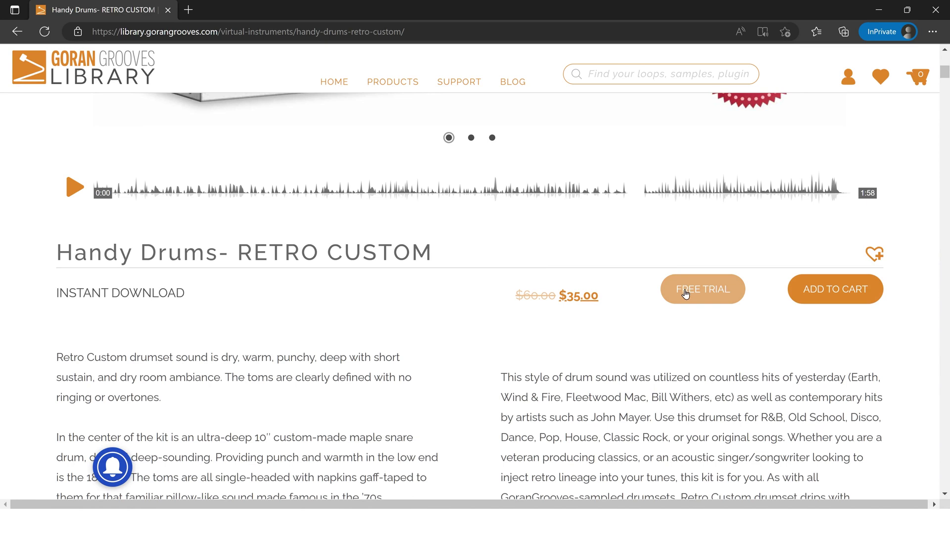
pyautogui.click(682, 300)
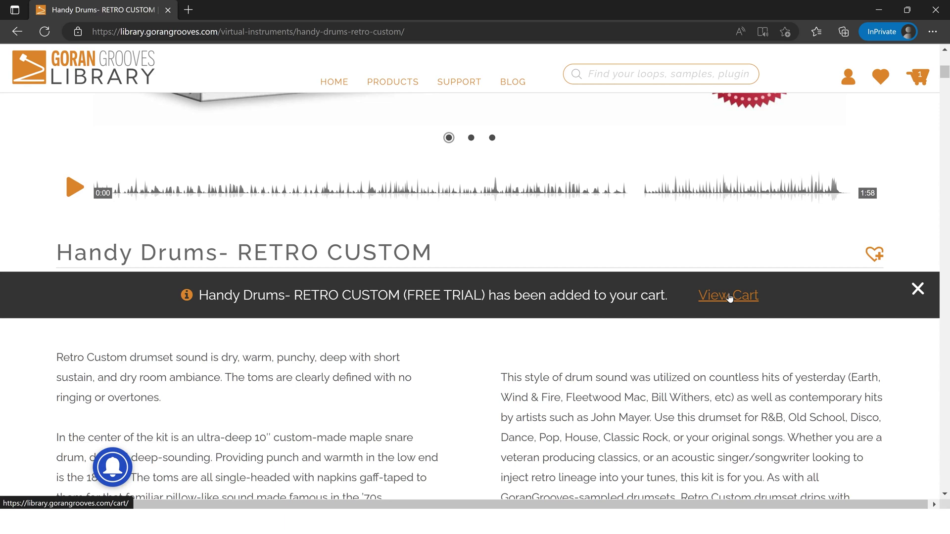
pyautogui.click(921, 79)
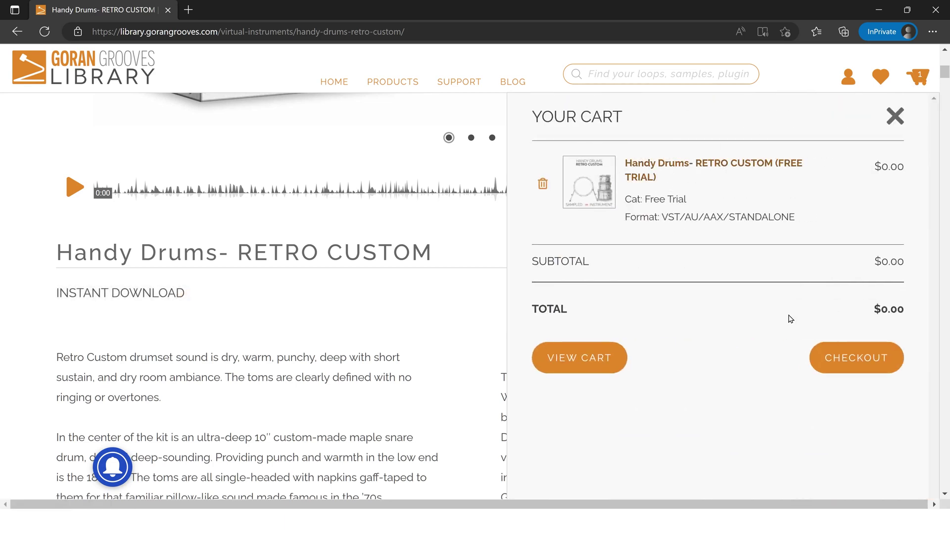
# Go from the cart to checkout and continue with the saved account e-mail address.
pyautogui.click(594, 358)
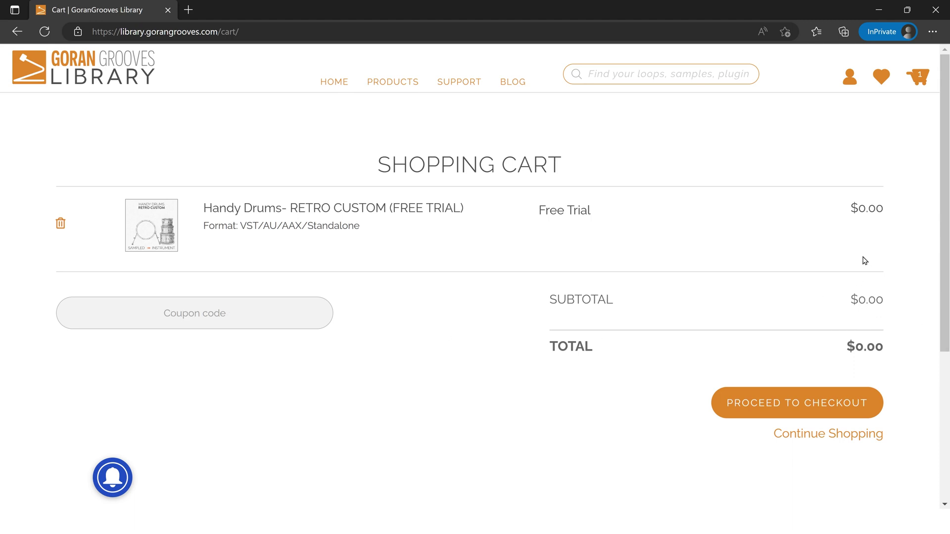
pyautogui.click(829, 396)
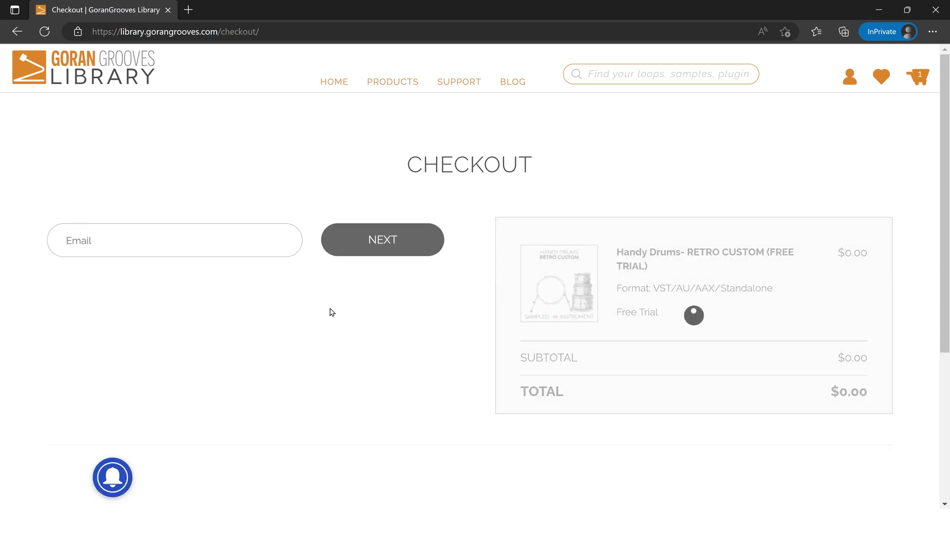
pyautogui.click(242, 238)
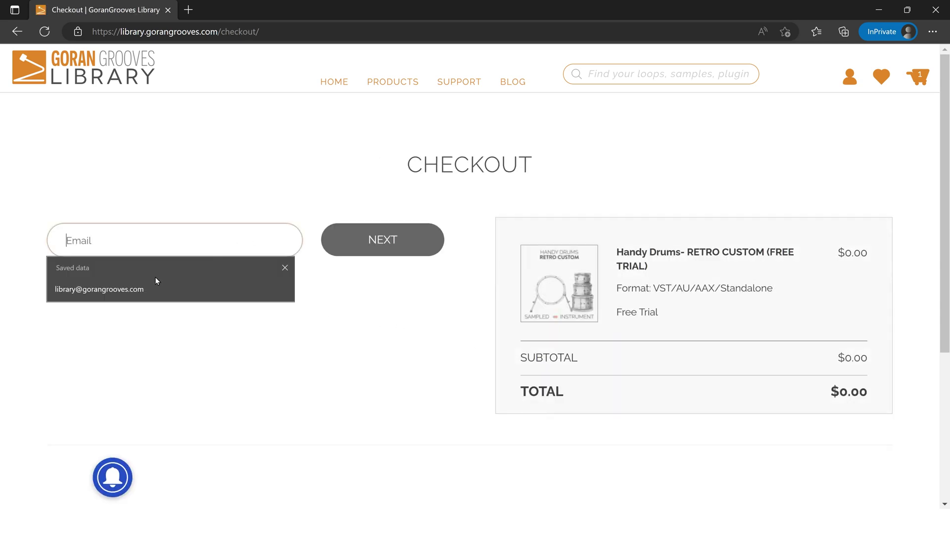
pyautogui.click(134, 286)
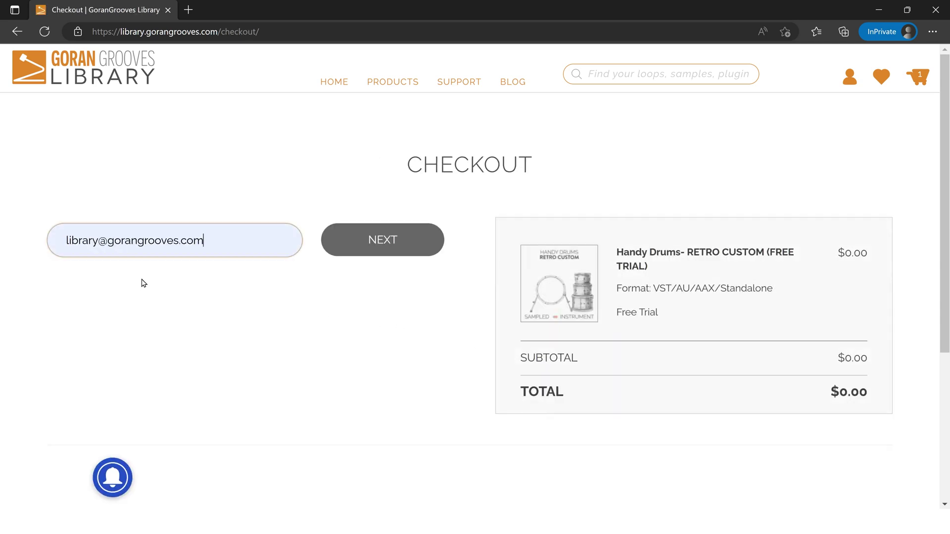
pyautogui.click(390, 240)
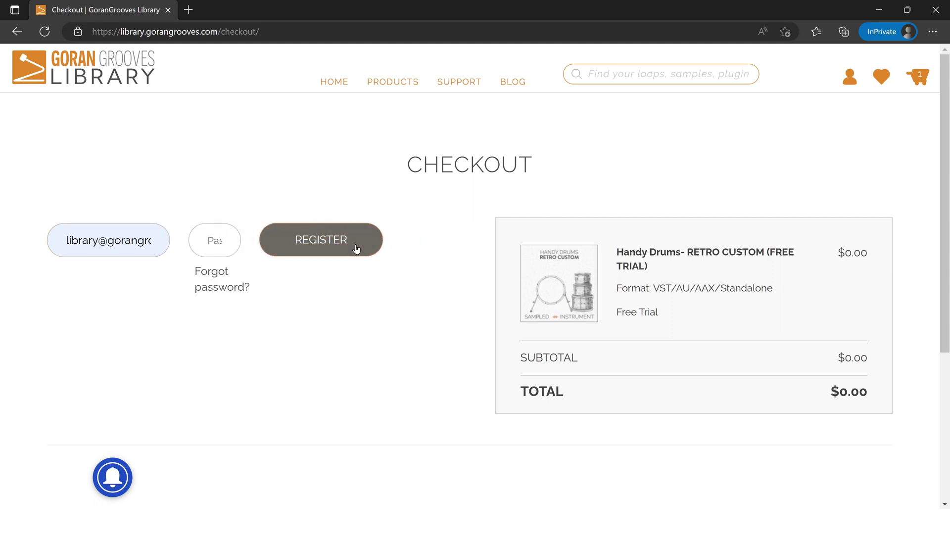
# Enter a new account password and register.
pyautogui.click(229, 241)
pyautogui.write('p')
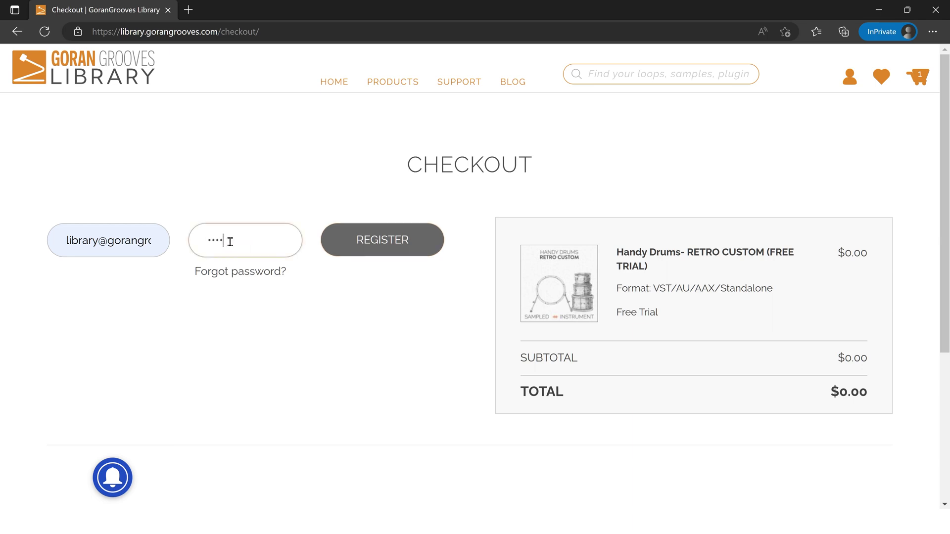
pyautogui.write('assword')
pyautogui.click(374, 243)
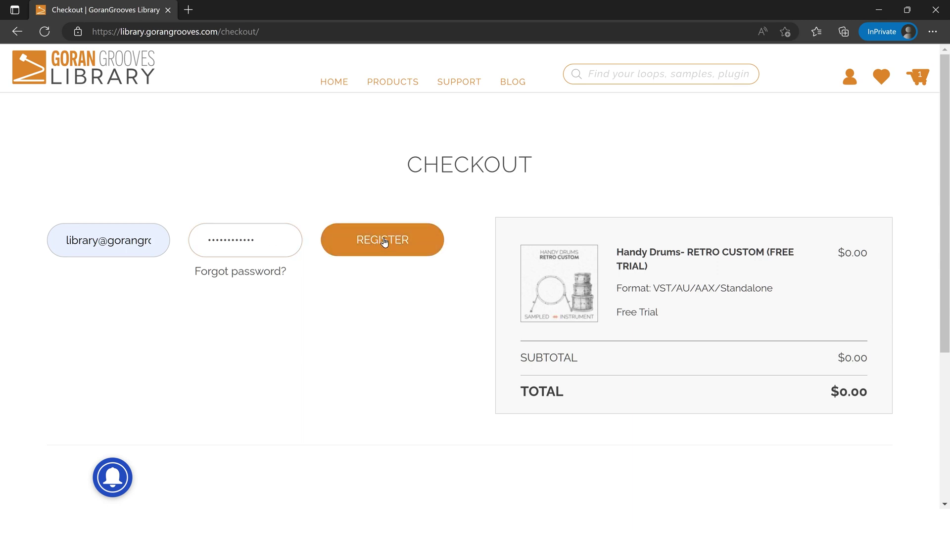
# Confirm registration and save the billing first and last name.
pyautogui.click(390, 248)
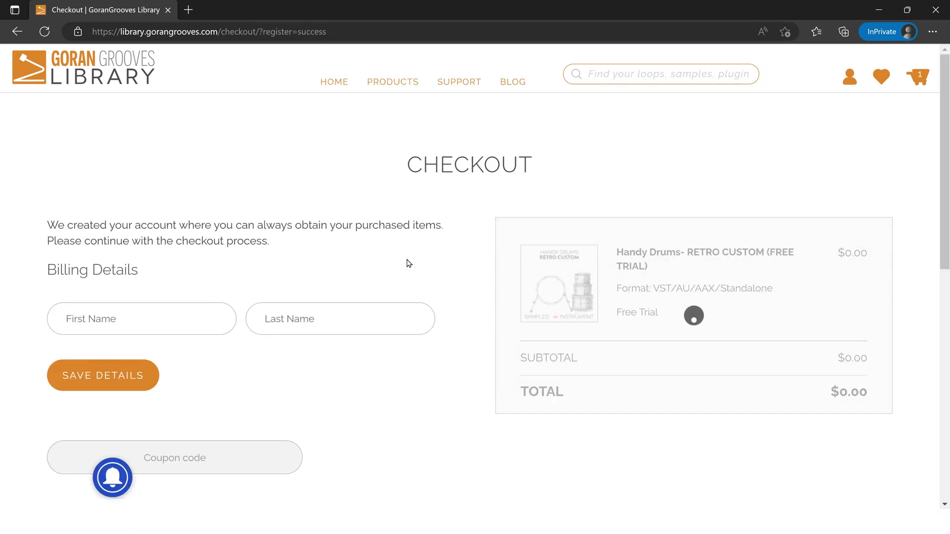
pyautogui.click(120, 327)
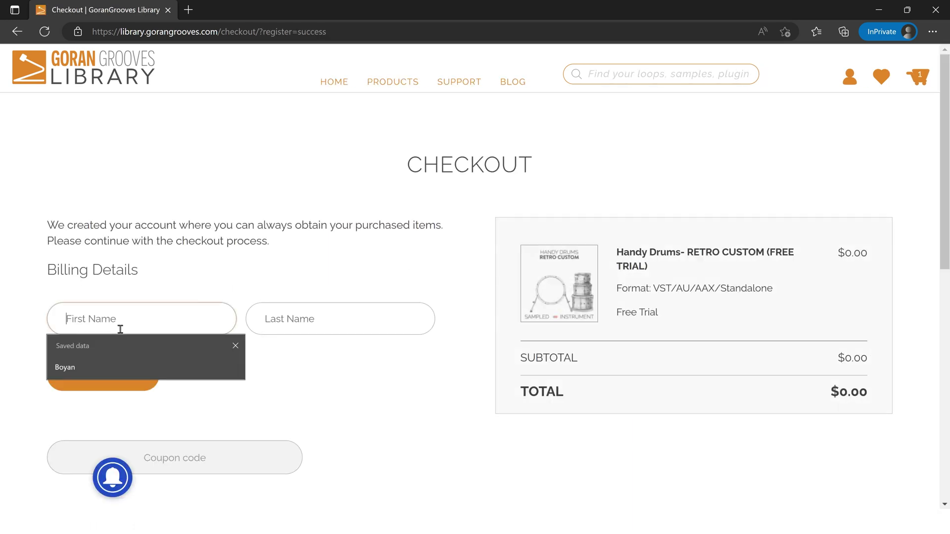
pyautogui.write('Library')
pyautogui.press('Tab')
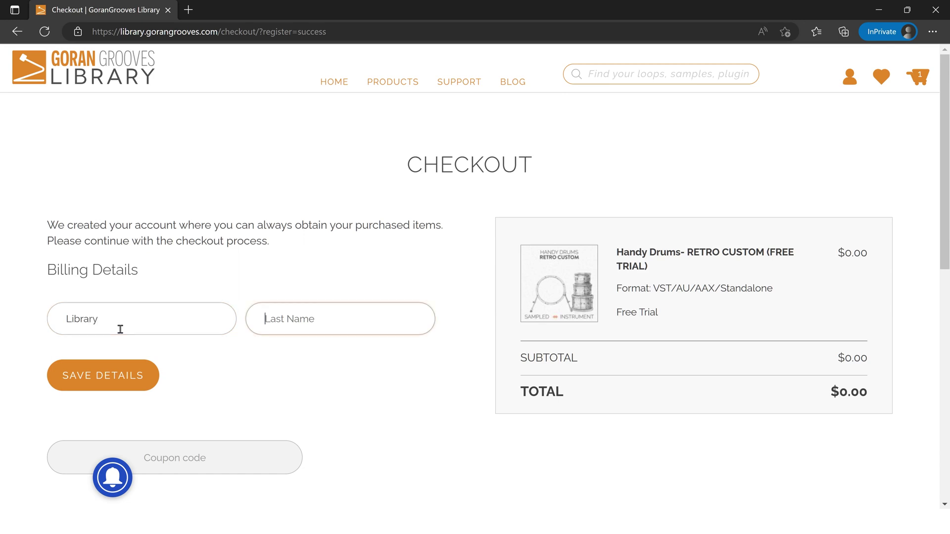
pyautogui.write('GoranGrooves')
pyautogui.click(113, 370)
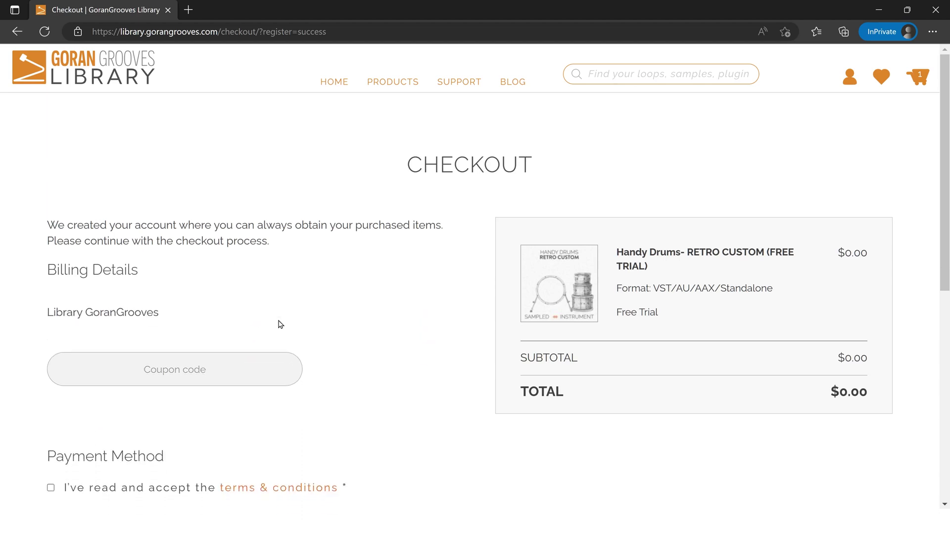
# Dismiss the notifications prompt and complete the $0.00 free-trial payment.
pyautogui.scroll(-3, 278, 322)
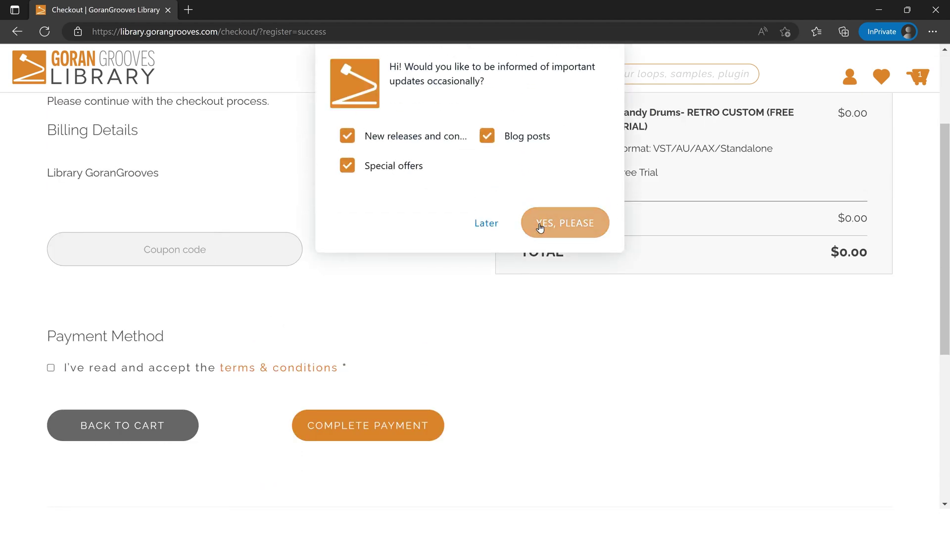
pyautogui.click(486, 223)
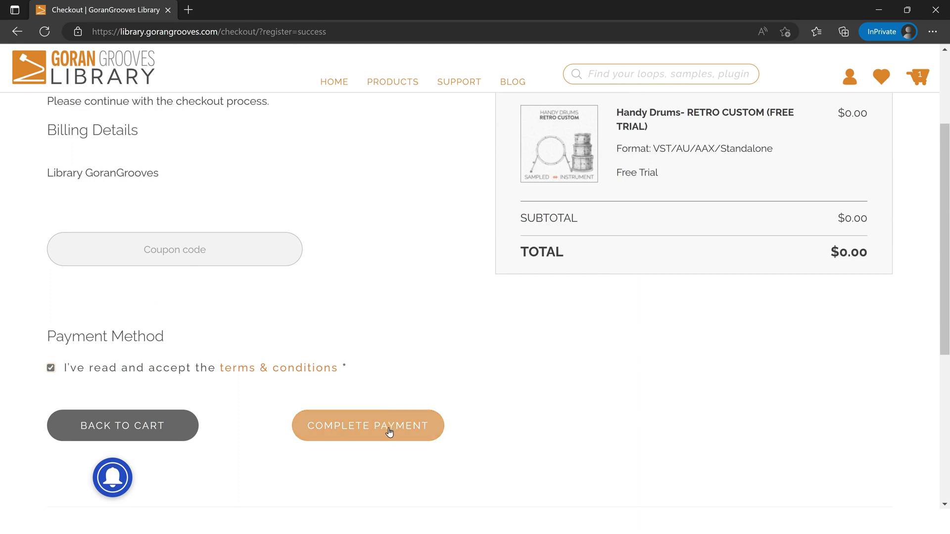
pyautogui.scroll(1, 696, 336)
pyautogui.scroll(-1, 455, 400)
pyautogui.click(379, 423)
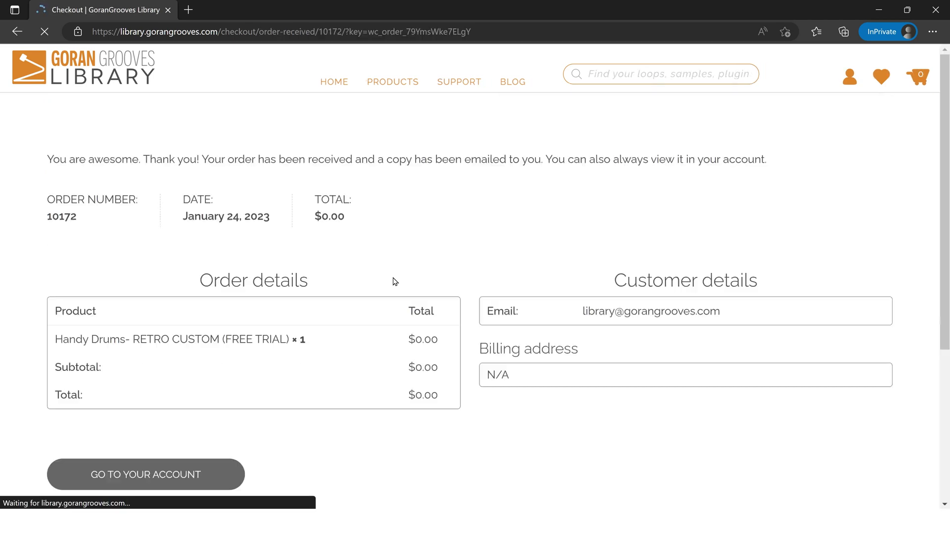
# Open My Account, browse Reviews, Orders and Account Details, then return to Downloads.
pyautogui.scroll(-1, 424, 236)
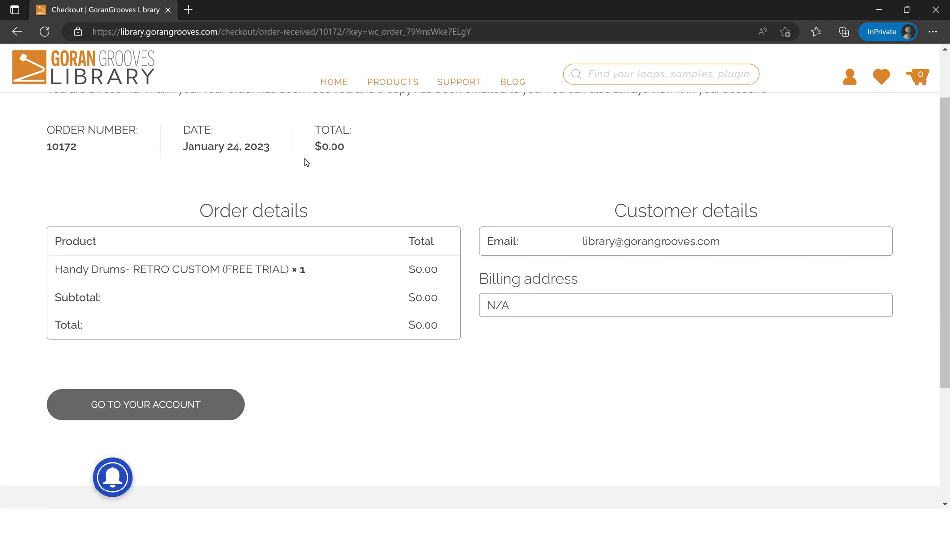
pyautogui.scroll(1, 385, 258)
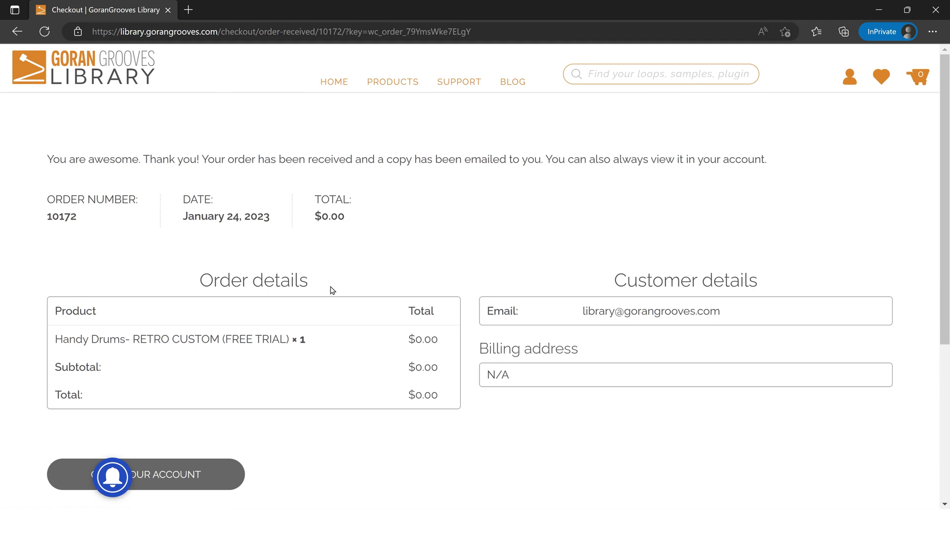
pyautogui.scroll(-1, 247, 327)
pyautogui.scroll(1, 628, 304)
pyautogui.click(848, 79)
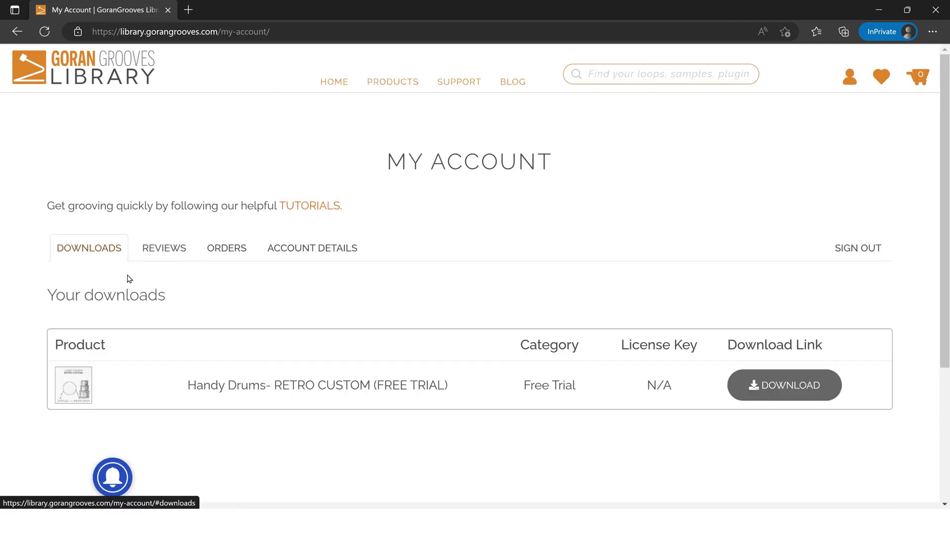
pyautogui.click(164, 250)
pyautogui.click(217, 253)
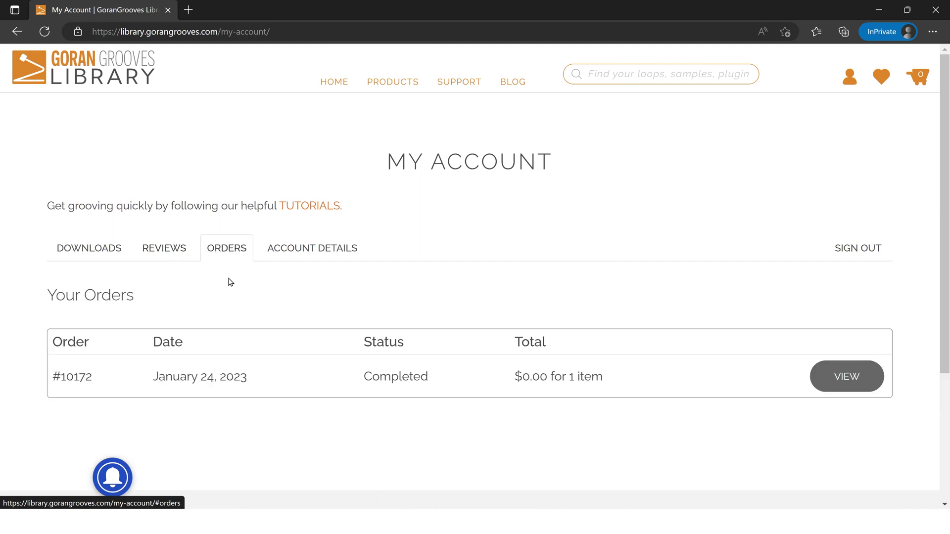
pyautogui.click(325, 262)
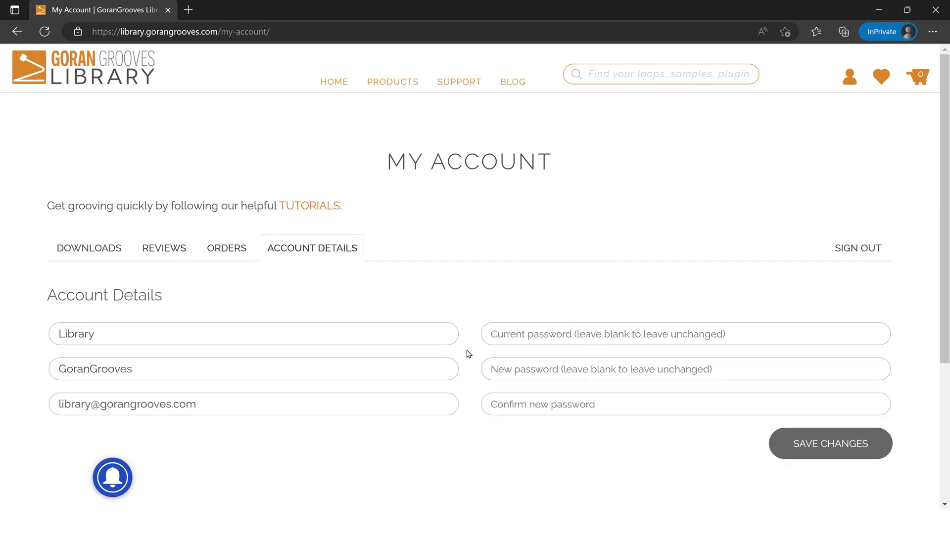
pyautogui.click(74, 248)
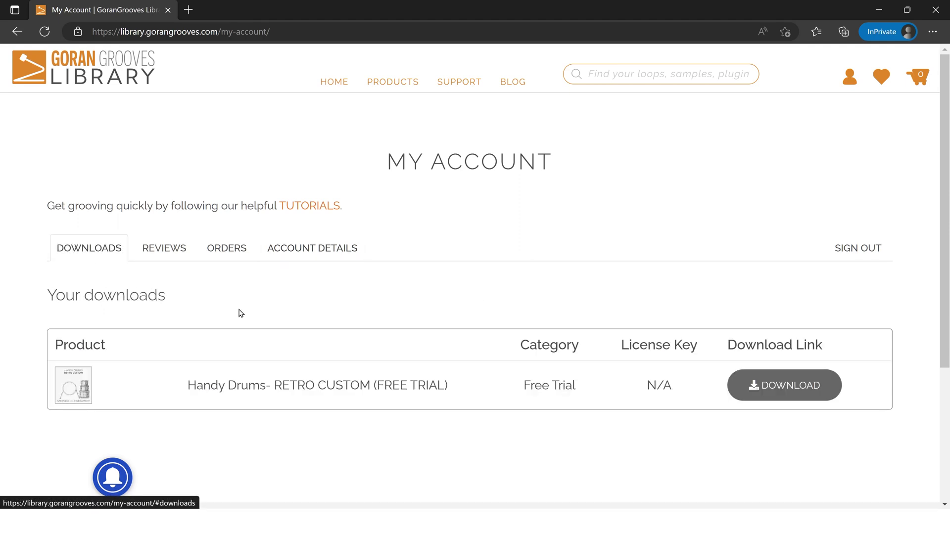
pyautogui.scroll(-1, 214, 312)
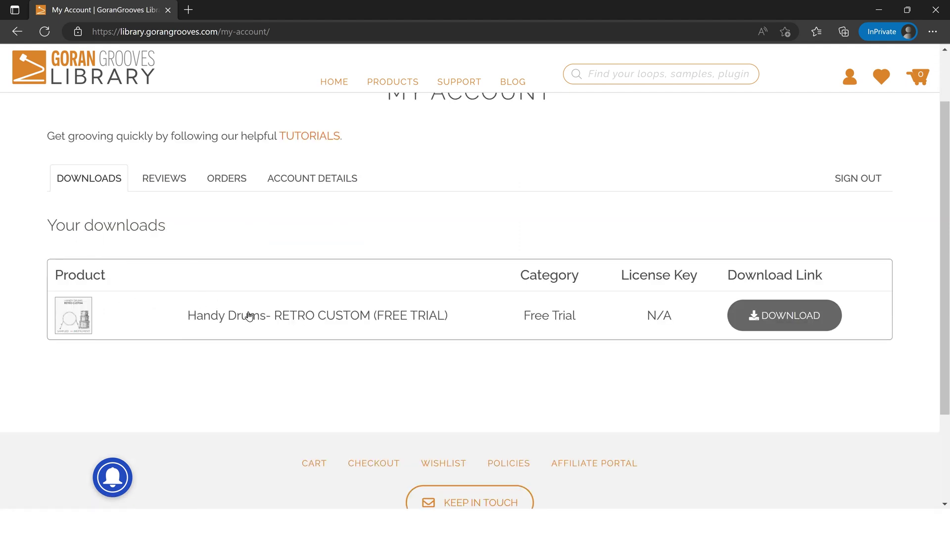
# Download the Win v1.4.0 full installer (650MB) for the Retro Custom trial.
pyautogui.click(807, 317)
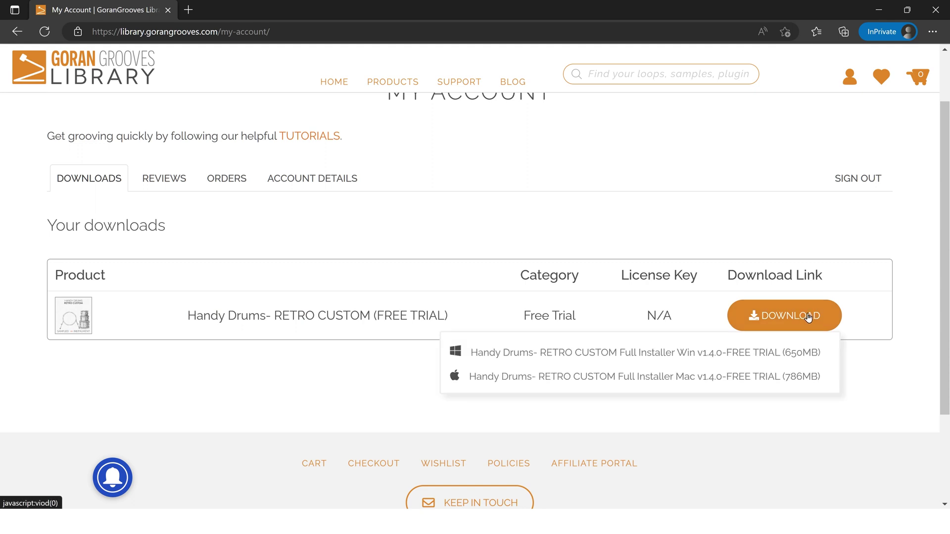
pyautogui.click(557, 353)
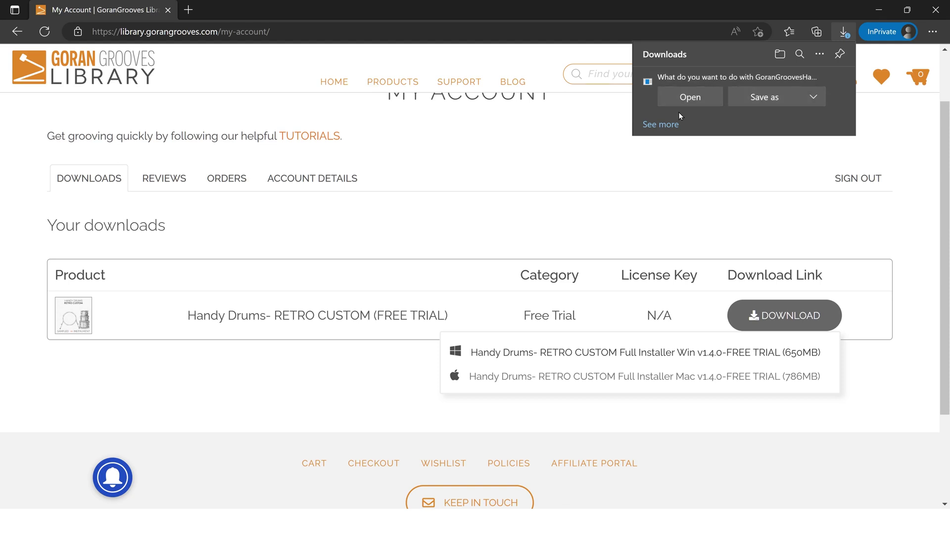
# Save GoranGroovesHandyDrums-RetroCustom-Installer-1.4.0.exe to the Desktop, replacing the existing copy.
pyautogui.click(758, 98)
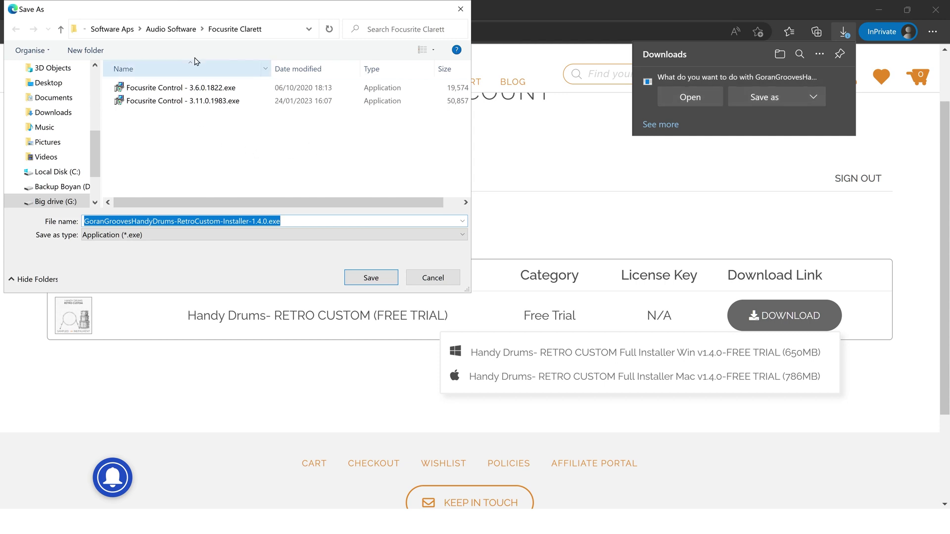
pyautogui.click(47, 83)
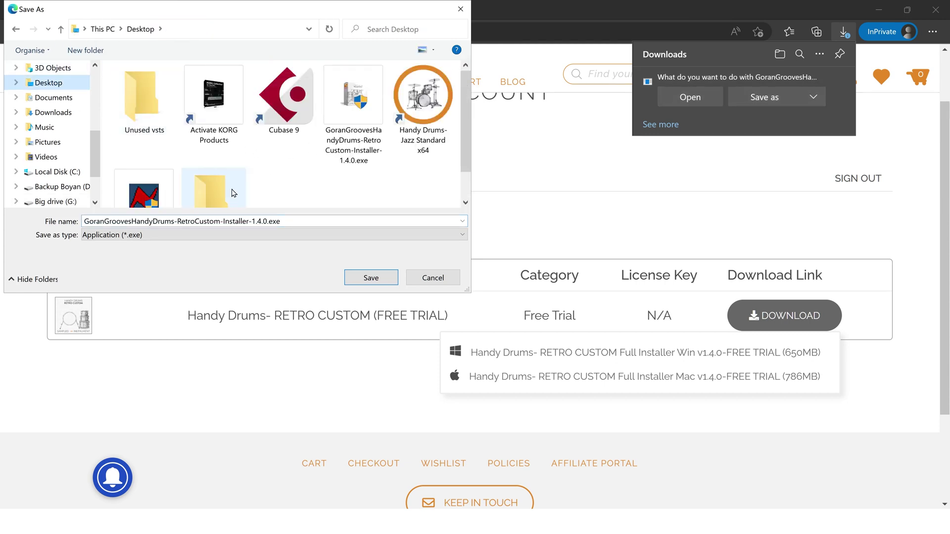
pyautogui.click(372, 278)
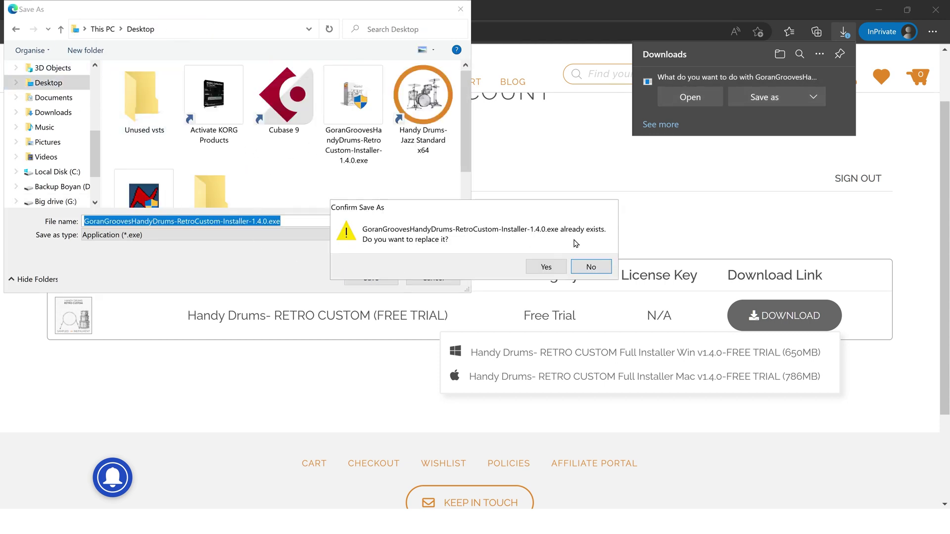
pyautogui.click(546, 267)
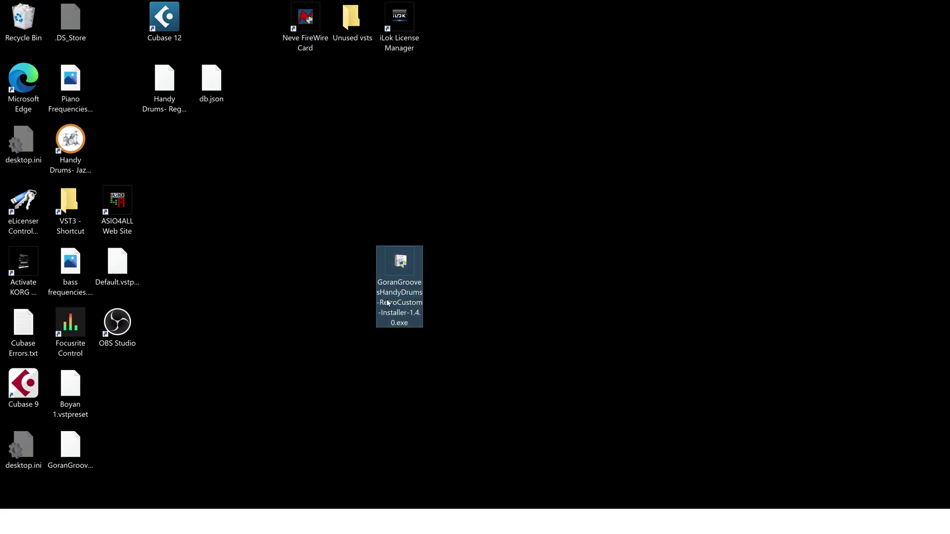
# Check the desktop installer's details: 656 MB, file version 1.4.0.0.
pyautogui.moveTo(401, 313)
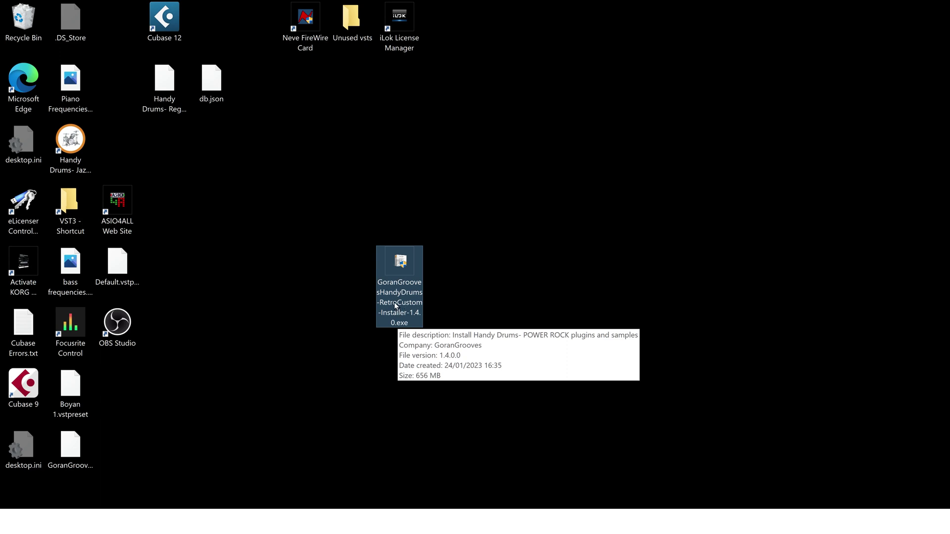
# Back in Edge, cancel the paused leftover download, then switch to the File Explorer window.
pyautogui.click(230, 521)
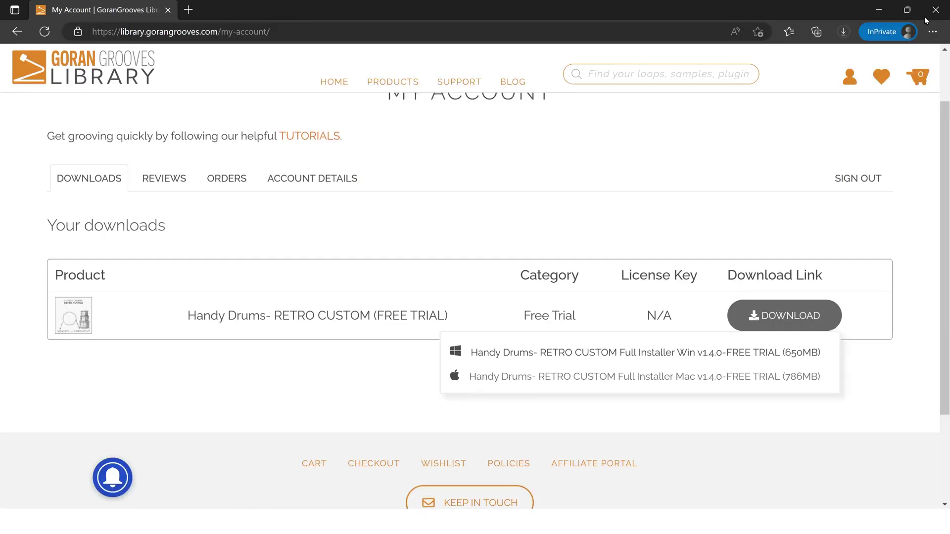
pyautogui.click(845, 32)
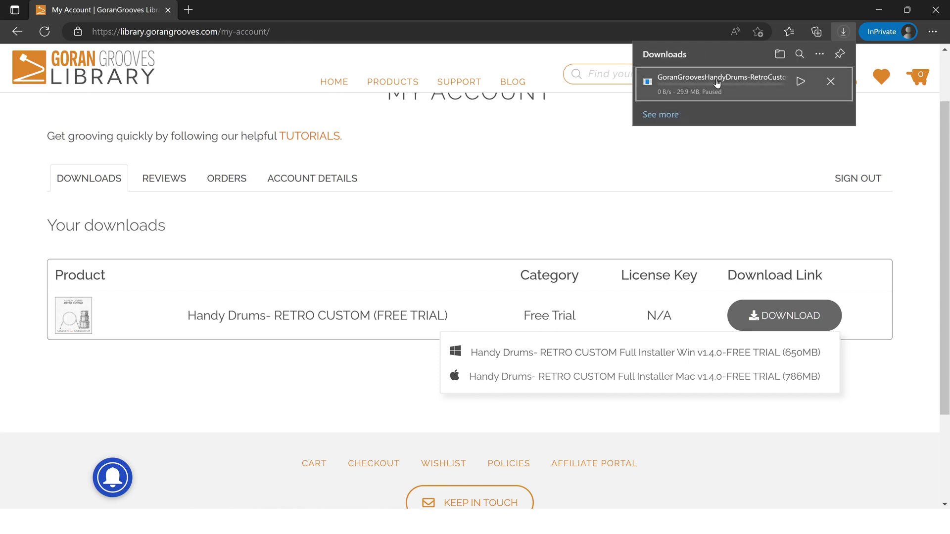
pyautogui.moveTo(833, 79)
pyautogui.click(834, 81)
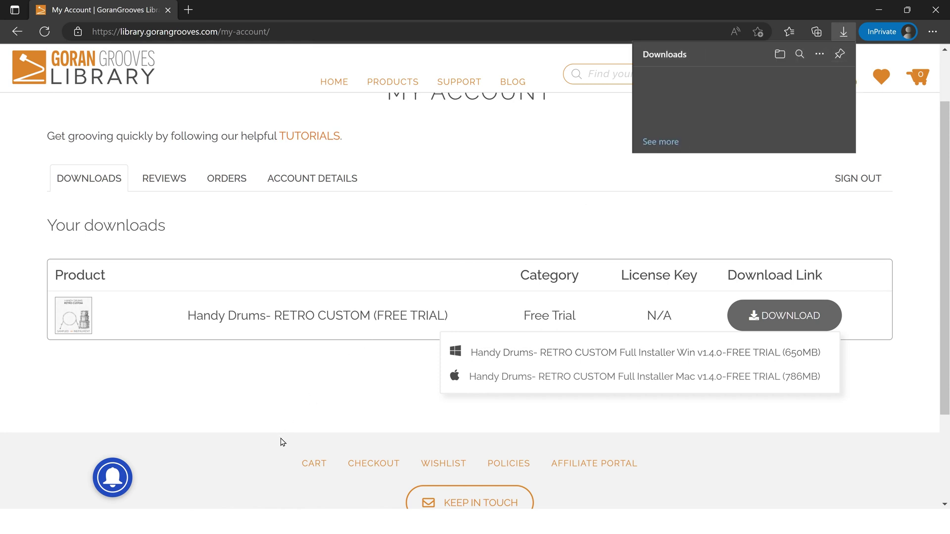
pyautogui.hotkey('alt', 'Tab')
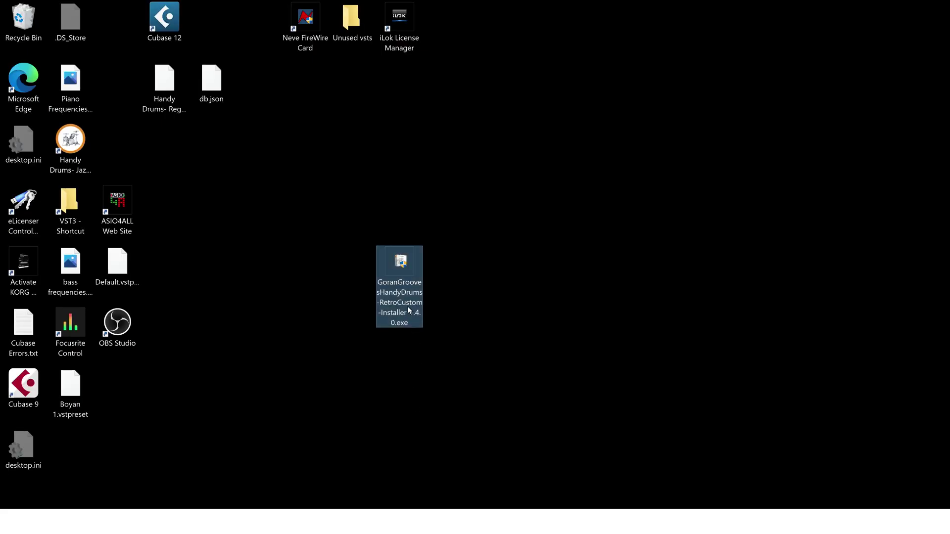
# Inspect the saved installer's file info on the desktop: 656 MB, created 24/01/2023.
pyautogui.moveTo(399, 300)
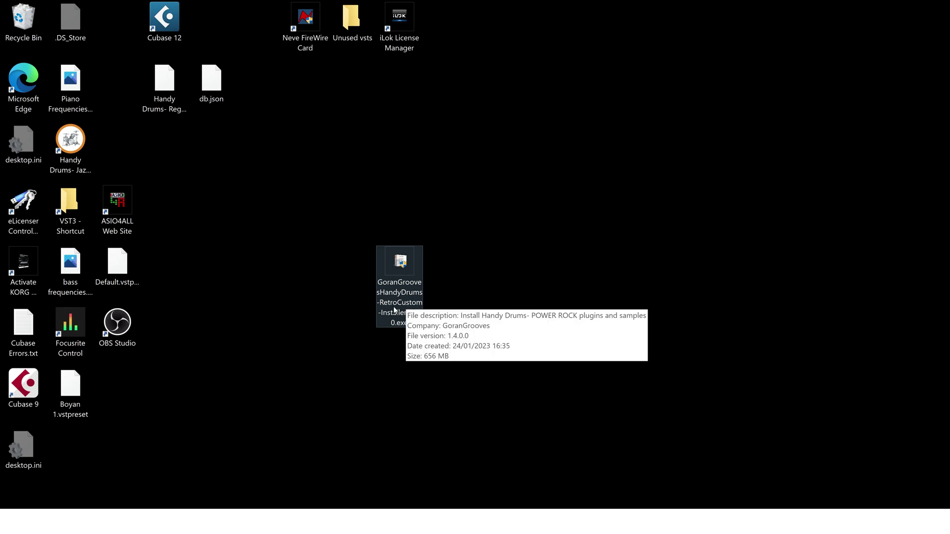